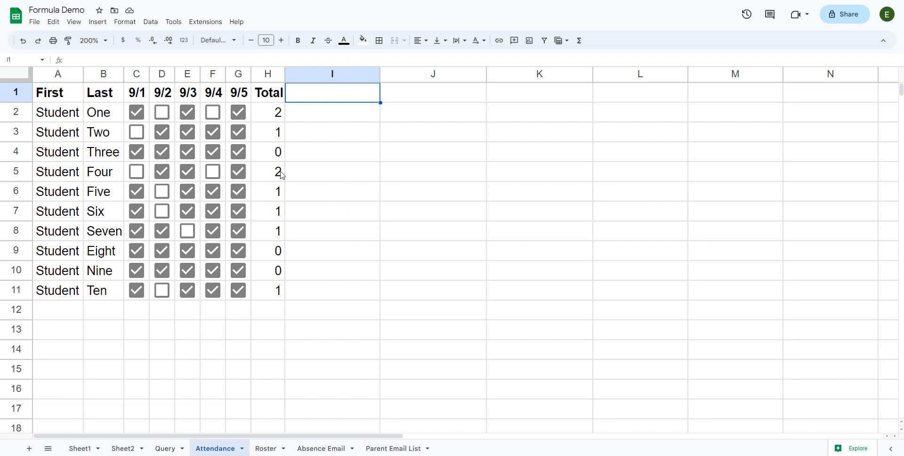
Step: Clear the 9/4 and 9/3 attendance checkboxes in row 3
left_click(212, 132)
left_click(188, 135)
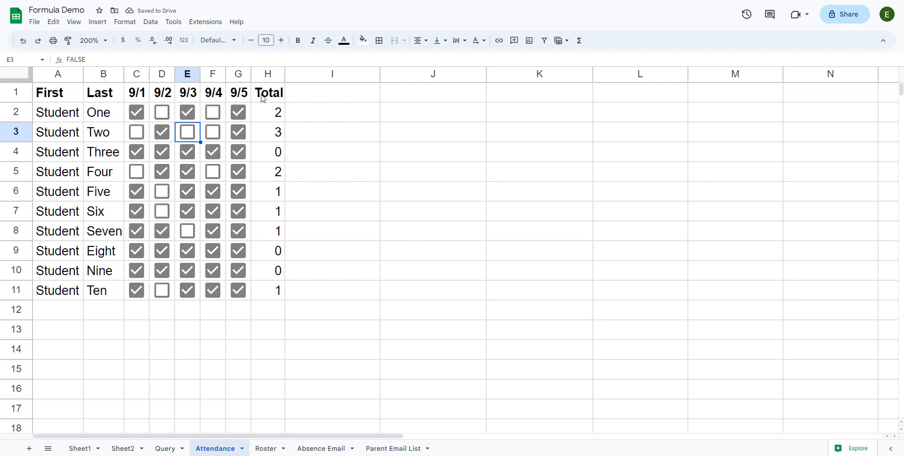
left_click(302, 120)
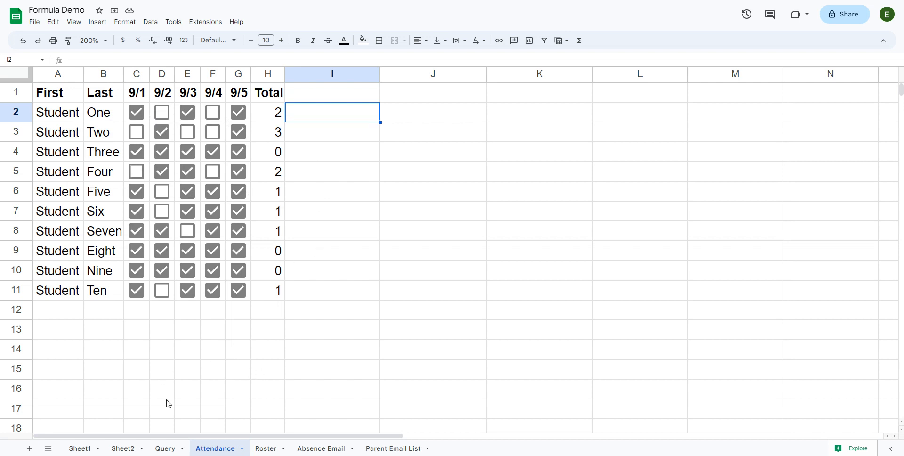
Step: Start a QUERY formula in Roster cell G2 using Attendance columns A:H as its data range
left_click(265, 448)
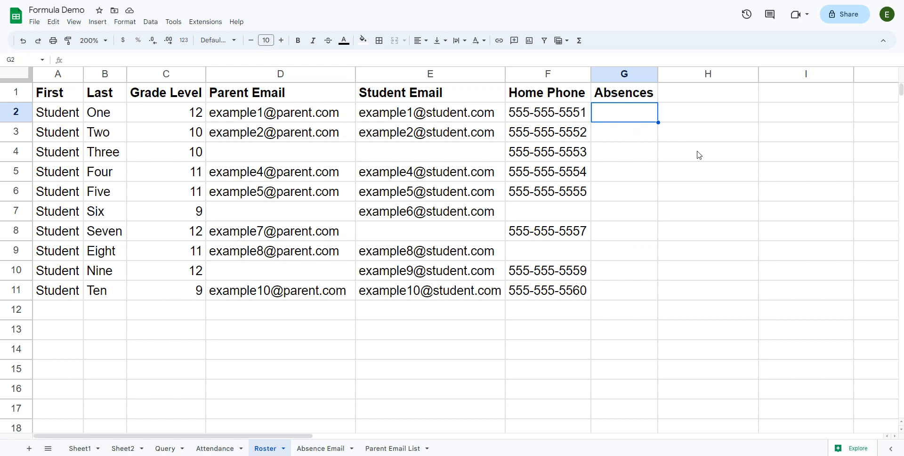
type("=QUERY(")
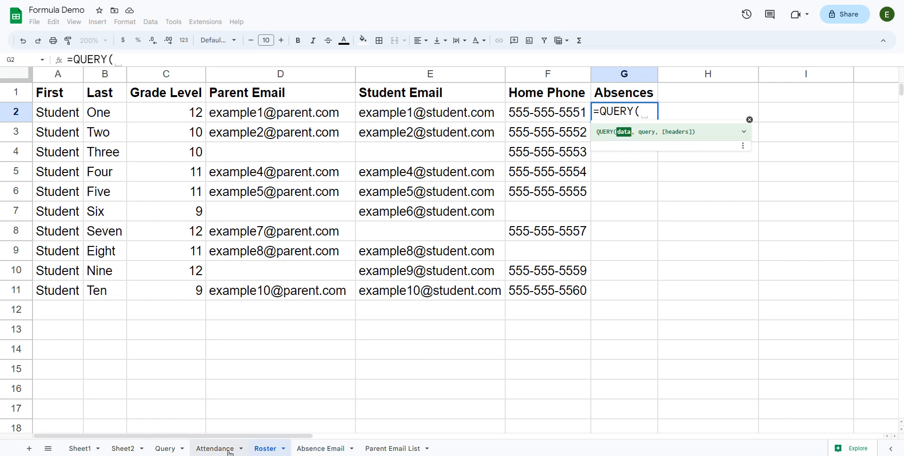
left_click(212, 448)
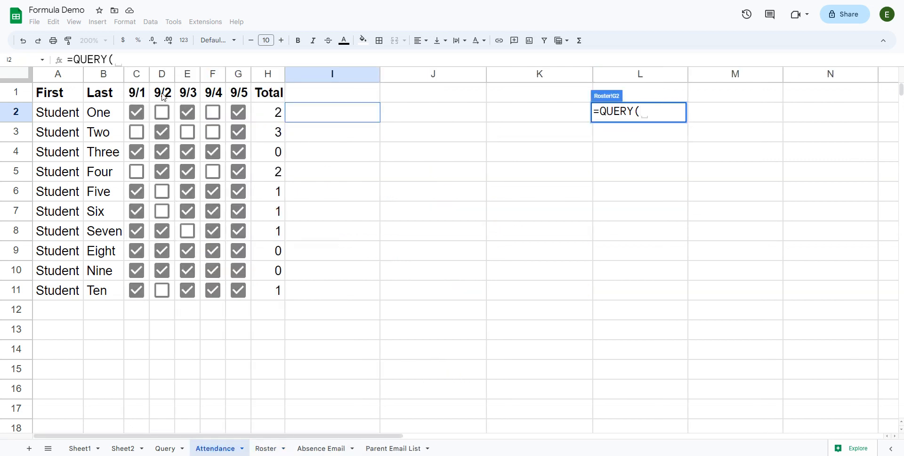
left_click_drag(53, 77, 276, 77)
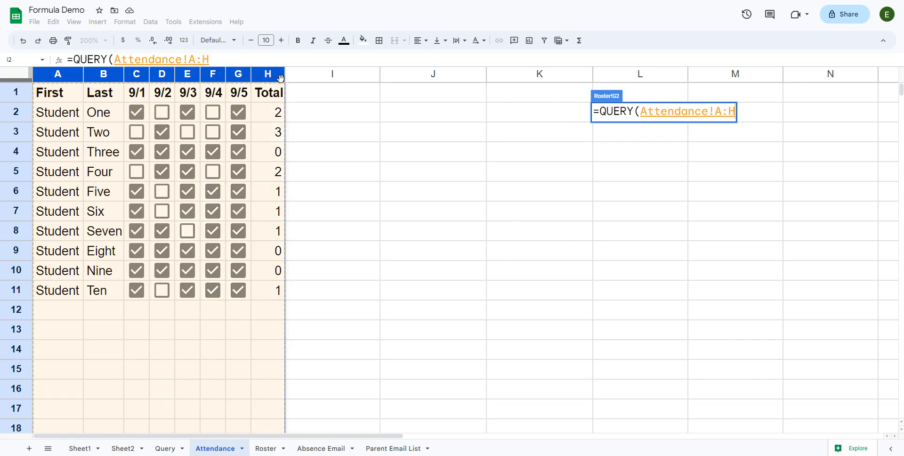
type(",")
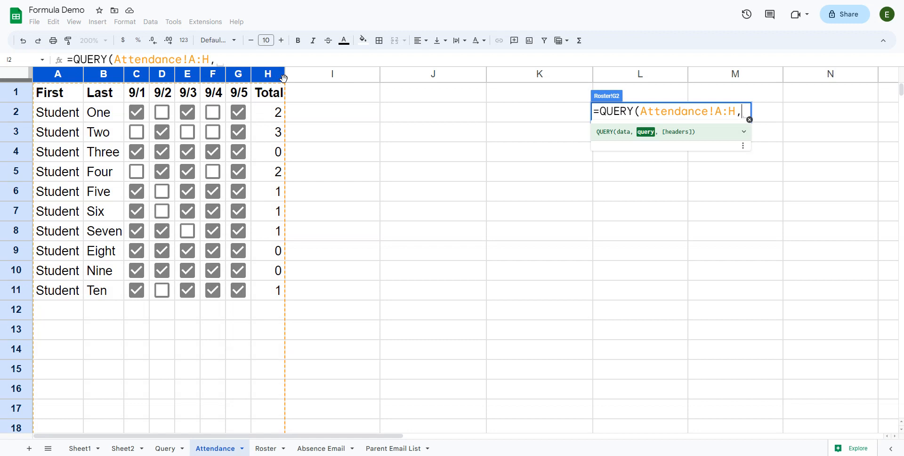
Step: Complete the QUERY formula with "select H where A matches """&A2&"""") and enter it
type("\"select")
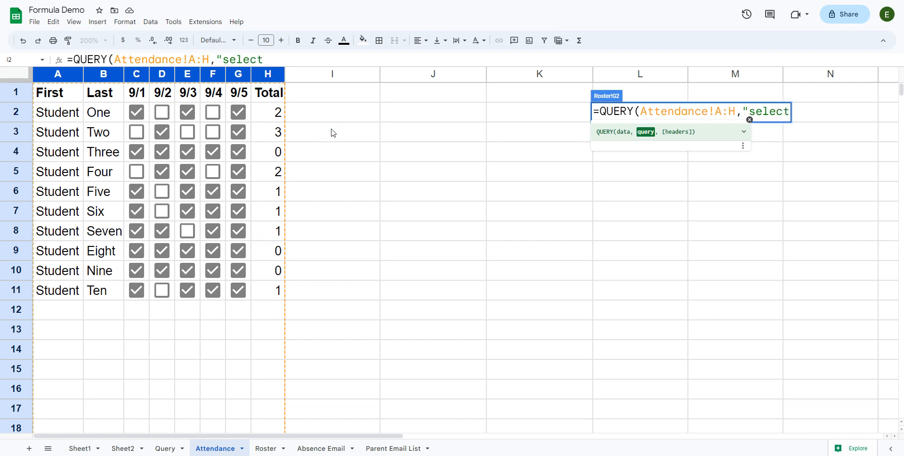
type("H where")
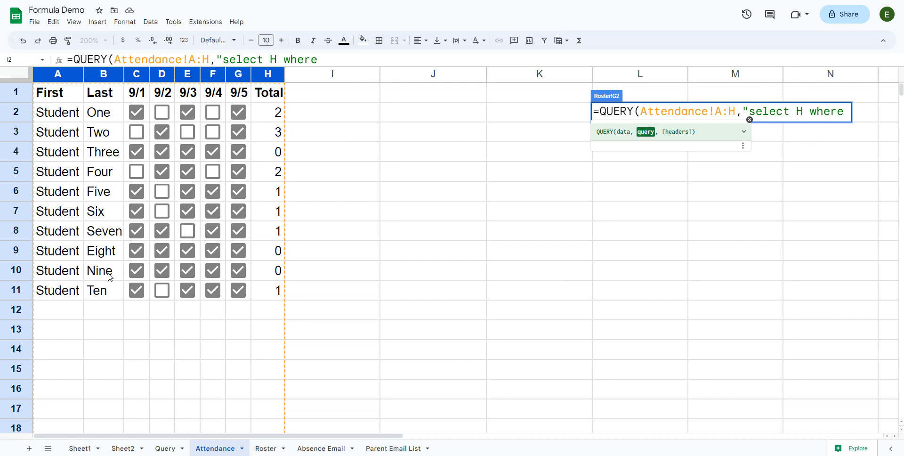
type("A matches")
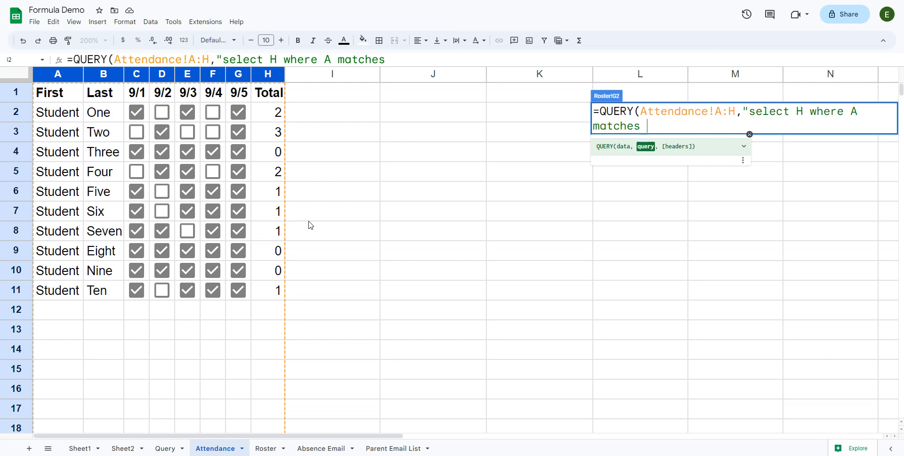
type("\"\"\"&")
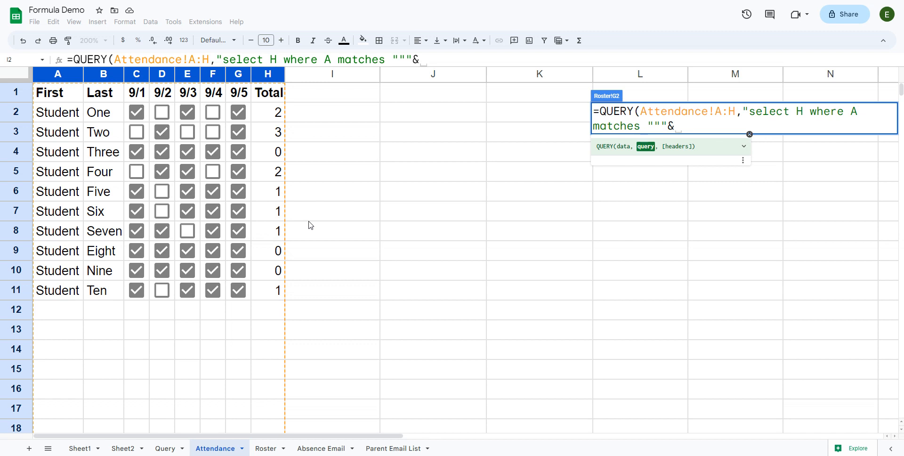
type("A2")
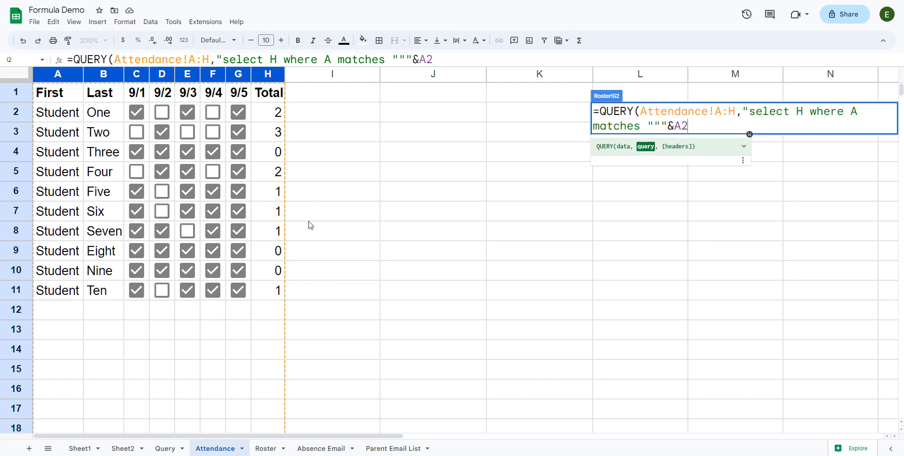
type("&\"\"\"")
type("\")")
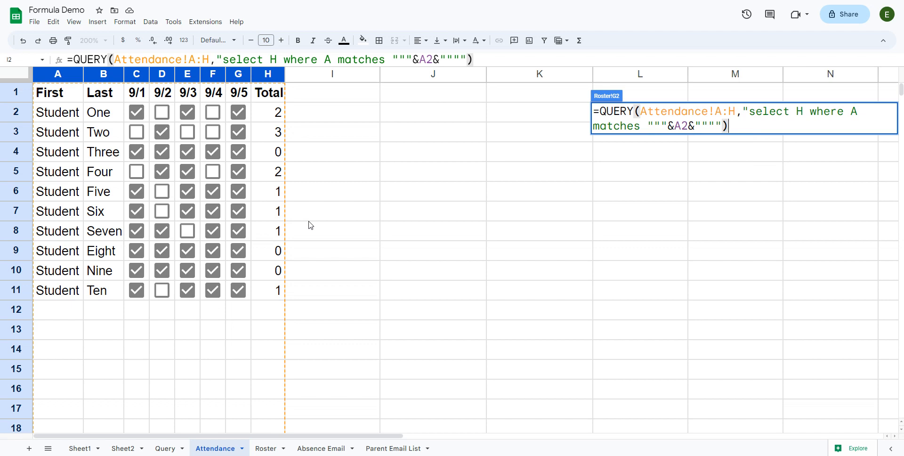
key("Return")
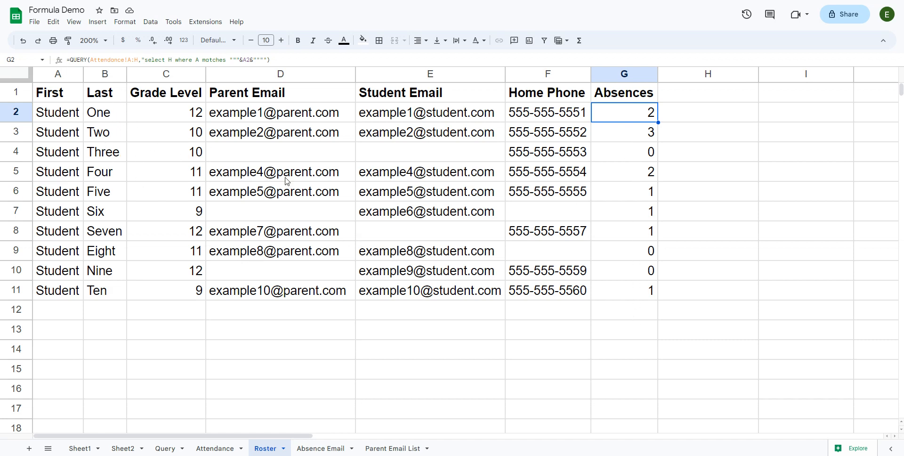
Step: Extend the query in G2 with a second condition, and B matches, that refers to cell B2
mouse_move(401, 181)
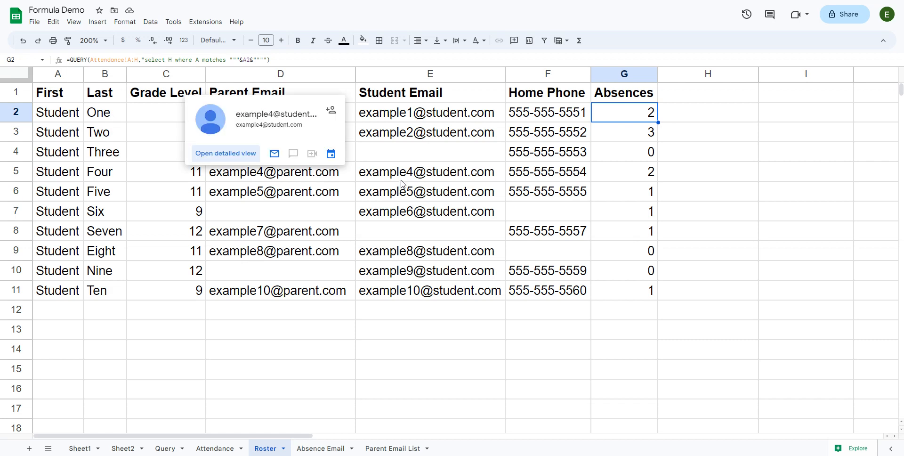
double_click(639, 121)
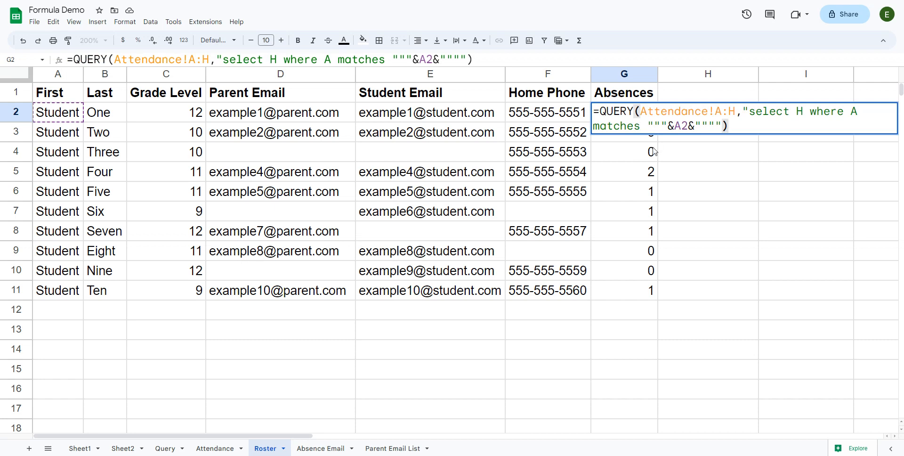
left_click(714, 125)
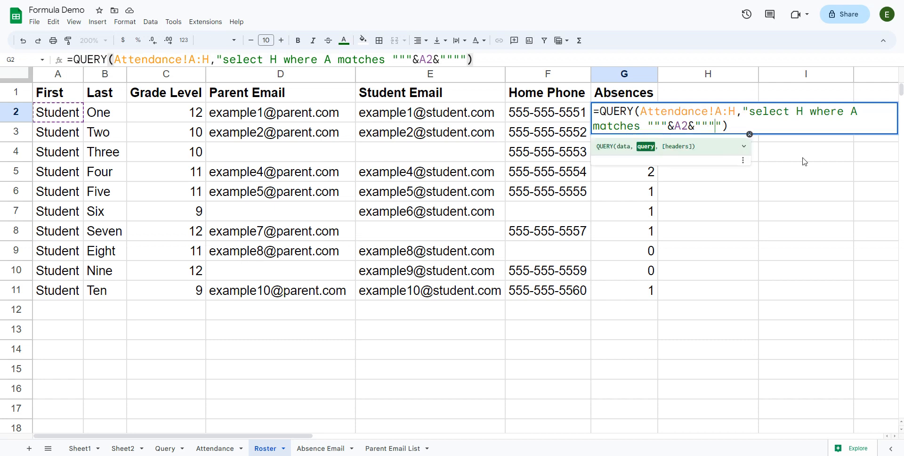
type("and")
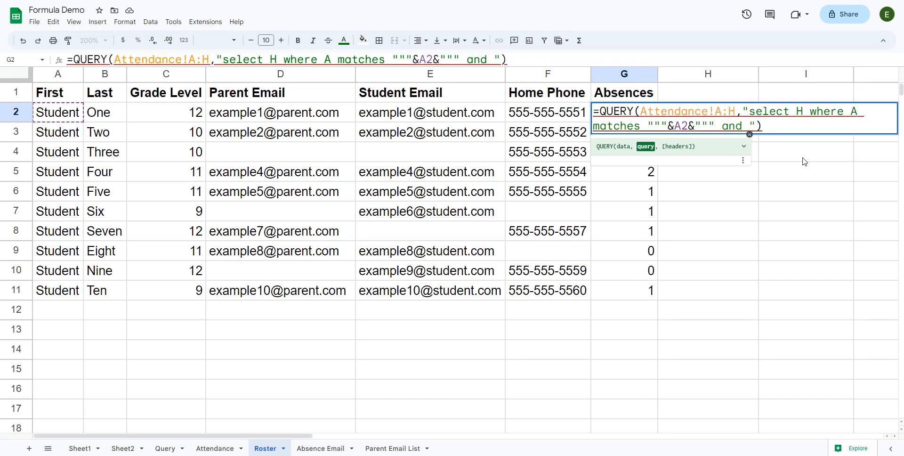
type("B matches")
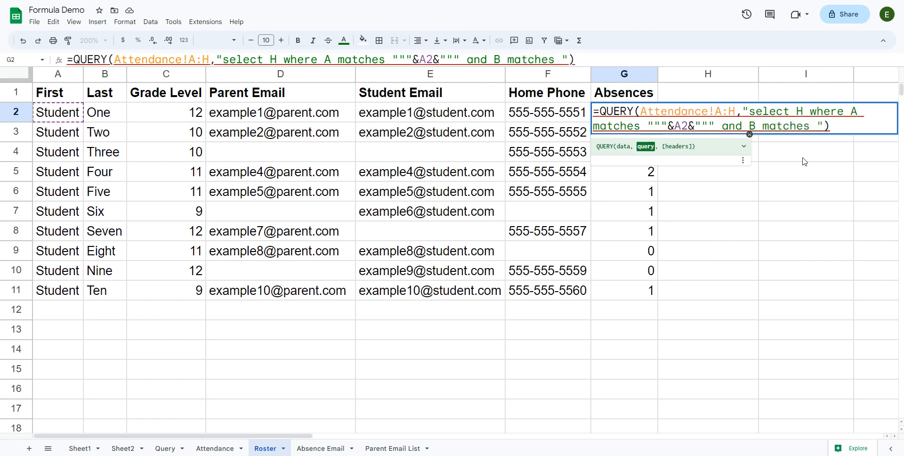
type(" \"\"\"")
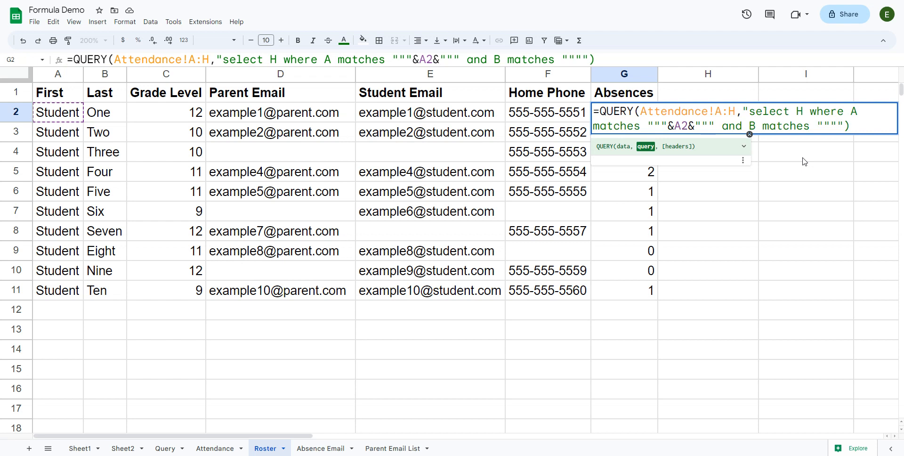
type("&B2")
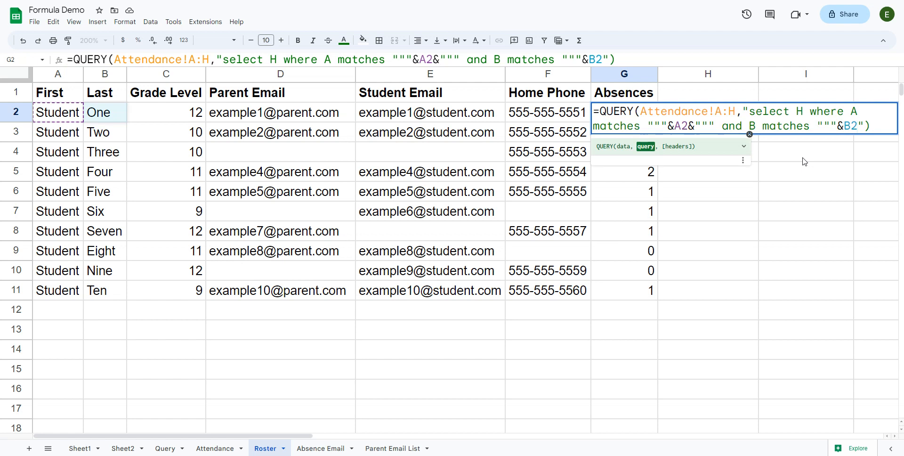
type("\"\"\"")
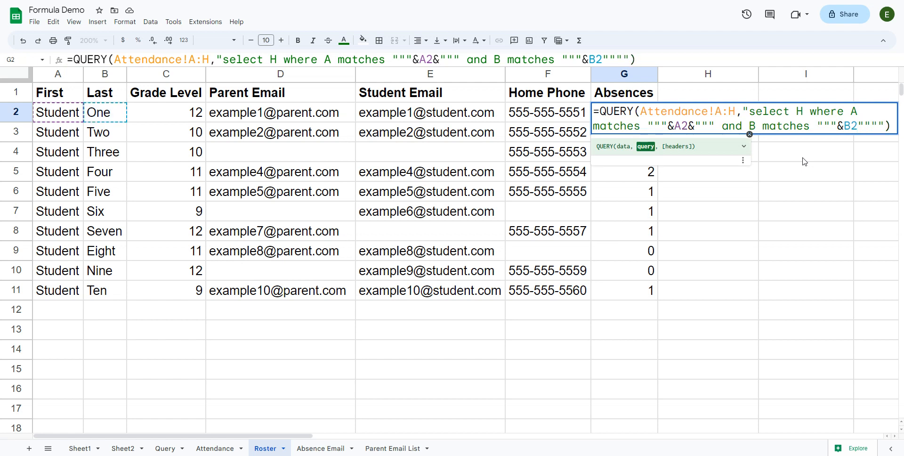
Step: Insert the missing & after B2 in the G2 formula and enter the formula
left_click(859, 125)
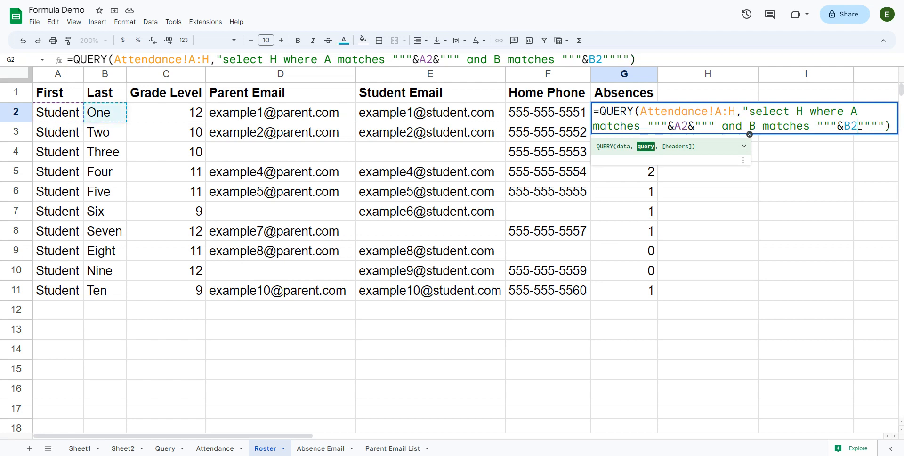
type("&")
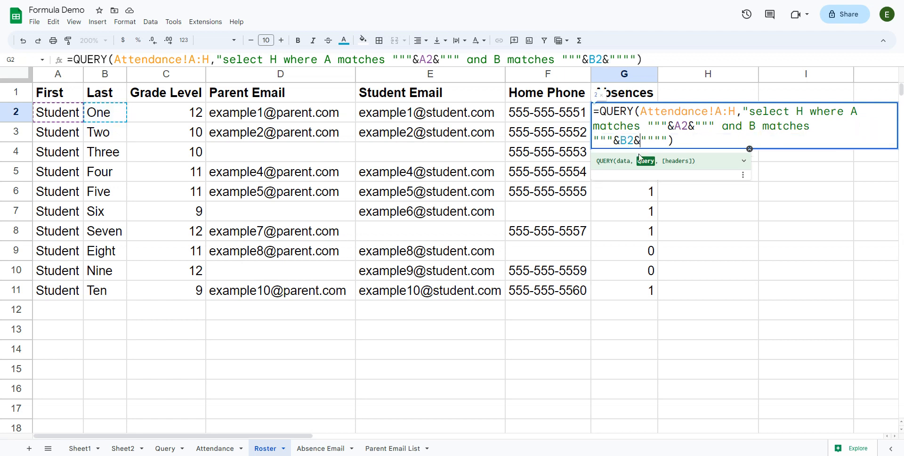
left_click_drag(660, 140, 583, 145)
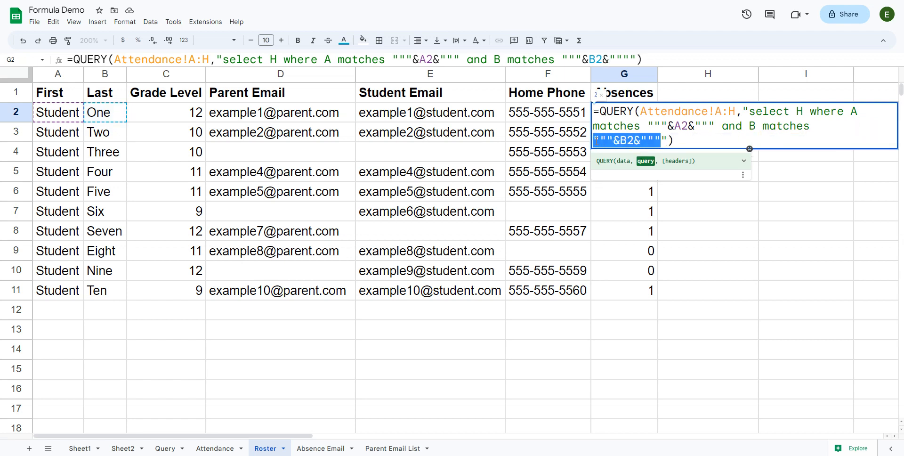
left_click(671, 140)
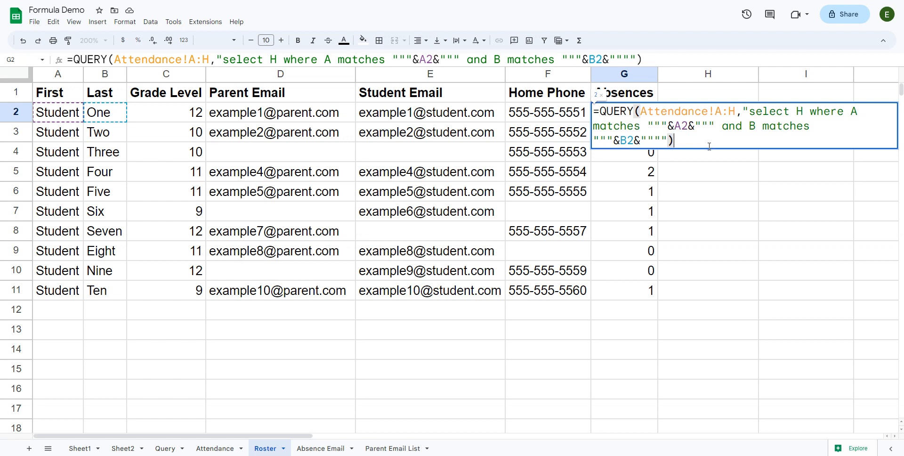
key("Return")
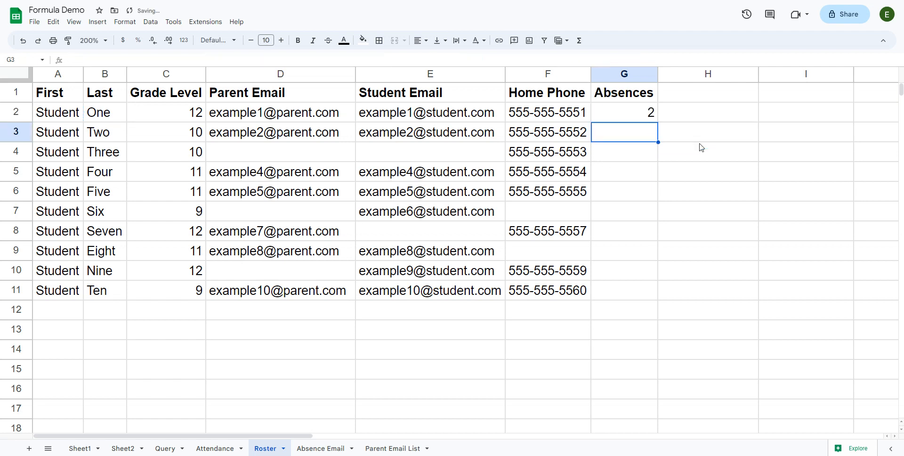
Step: Check the Total formula in H2 of the Attendance sheet and clear the 9/5 checkbox in row 2
left_click(638, 119)
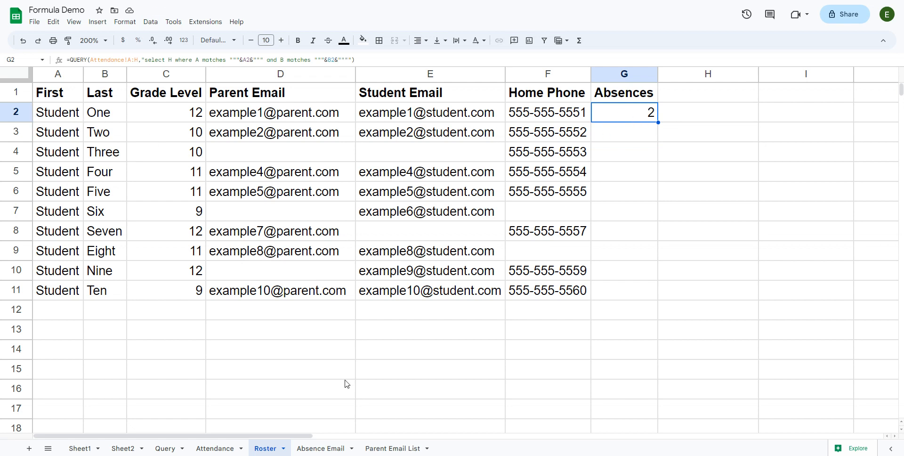
left_click(205, 450)
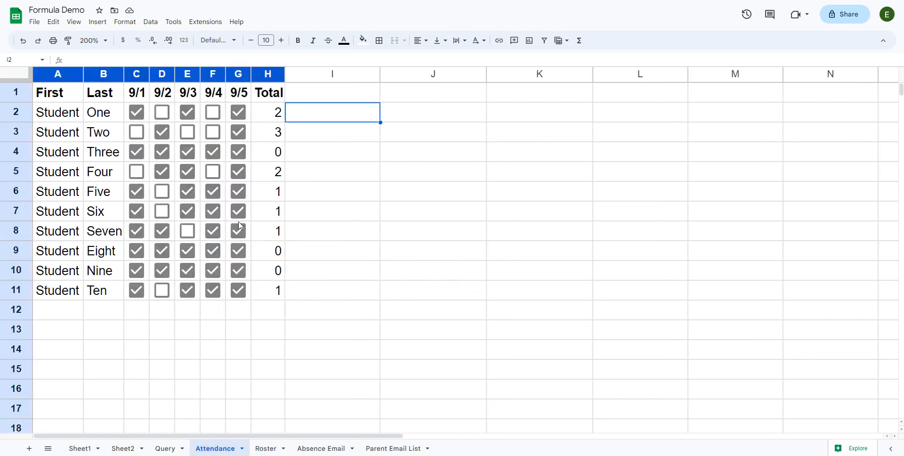
left_click(279, 119)
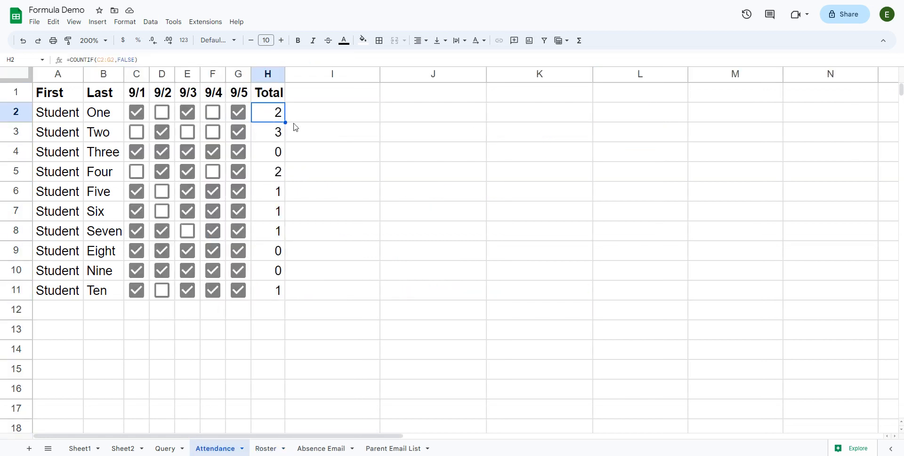
left_click(238, 116)
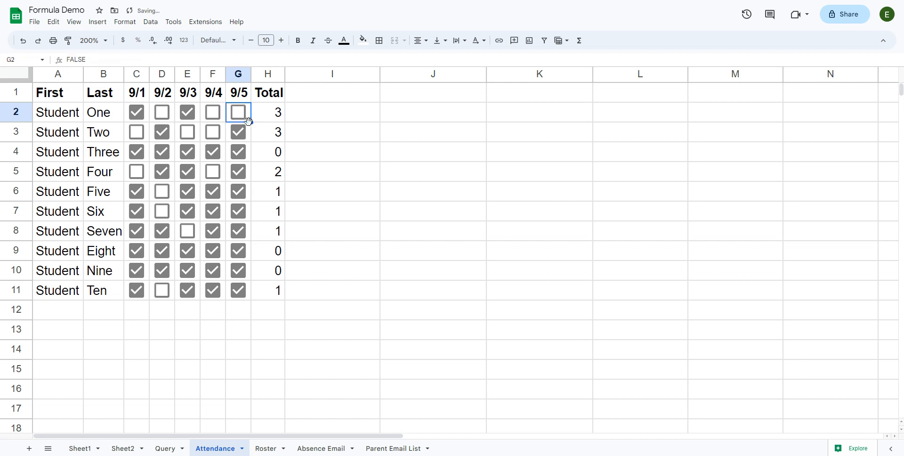
Step: Fill the Roster sheet's Absences formula from G2 down to G11 and compare the results with the Attendance sheet
left_click(266, 448)
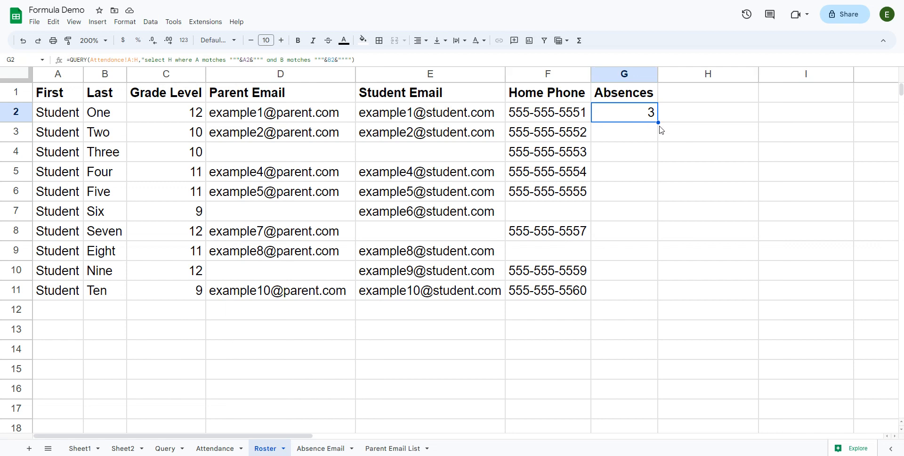
left_click_drag(657, 122, 633, 291)
left_click(653, 136)
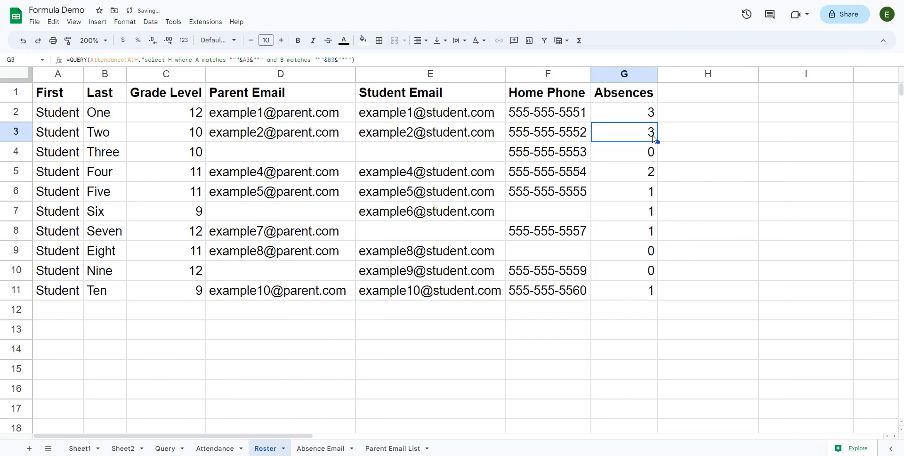
left_click(642, 160)
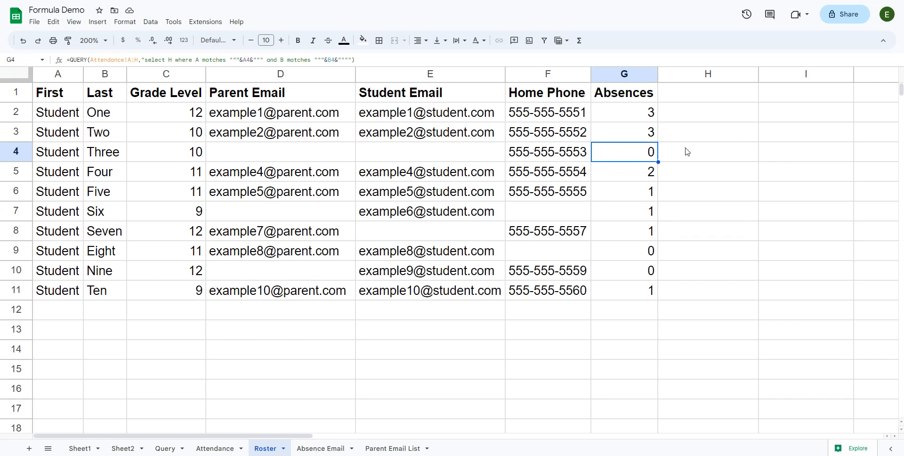
left_click(198, 448)
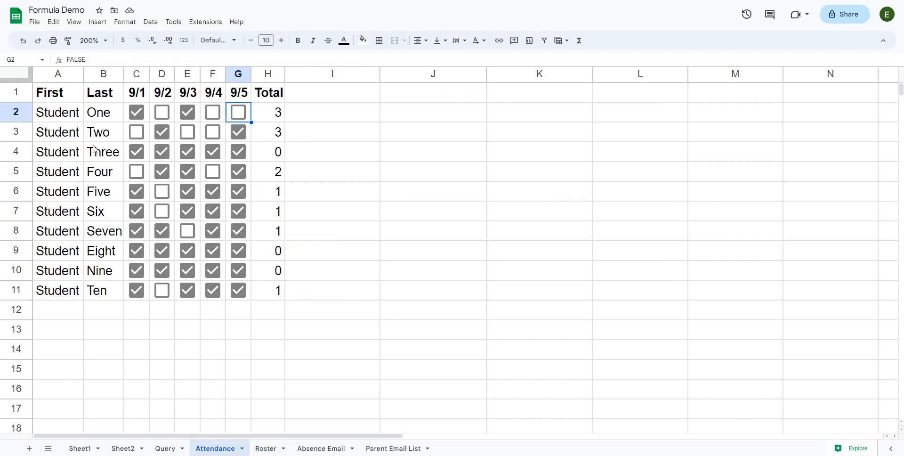
Step: Review the Absences formula in G2 of the Roster sheet and look at the Absence Email sheet
left_click(266, 448)
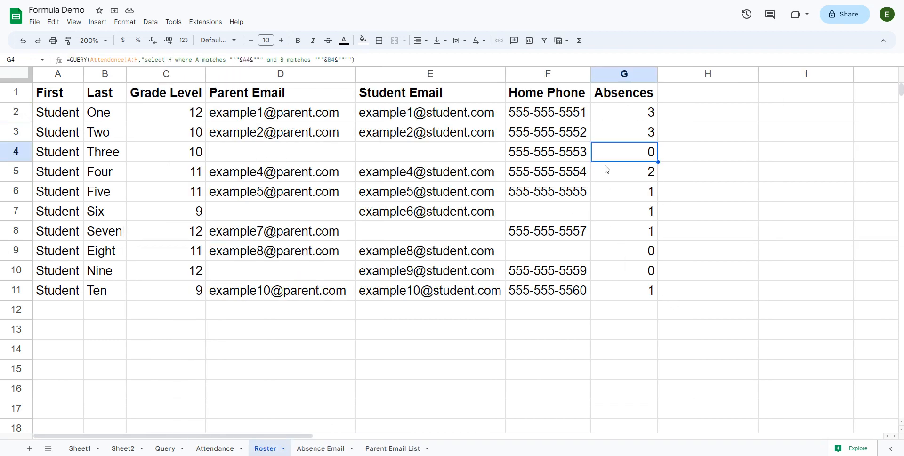
left_click(632, 119)
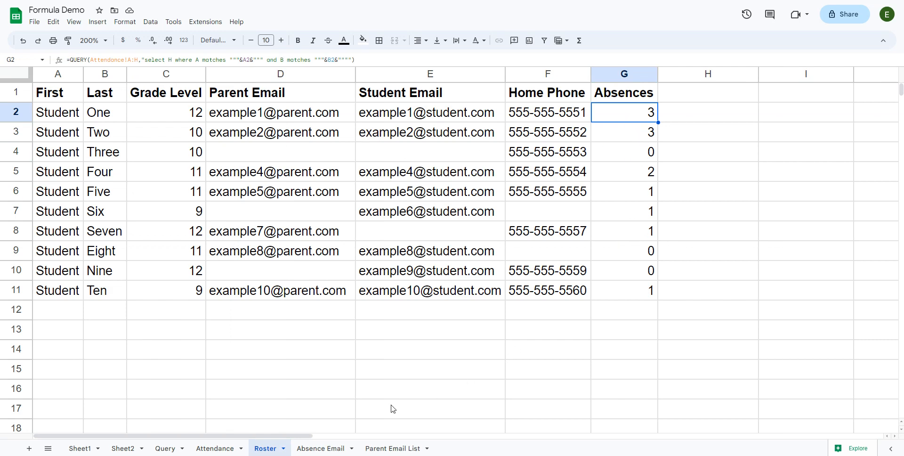
left_click(325, 448)
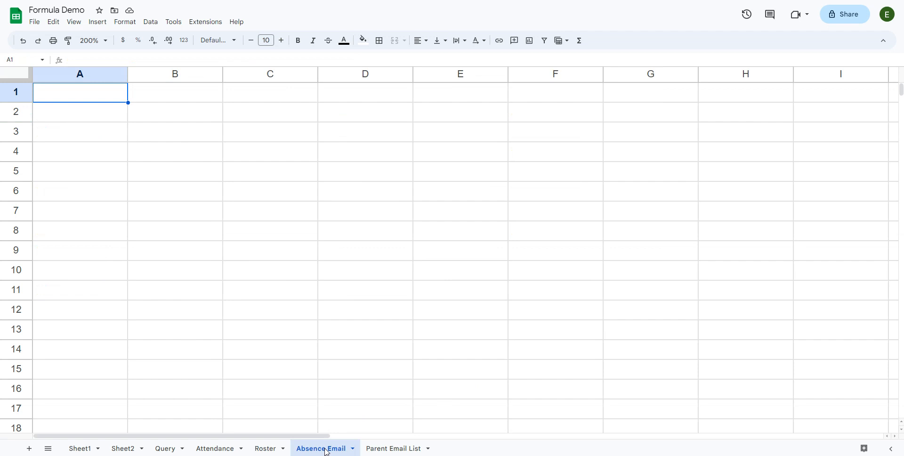
left_click(274, 449)
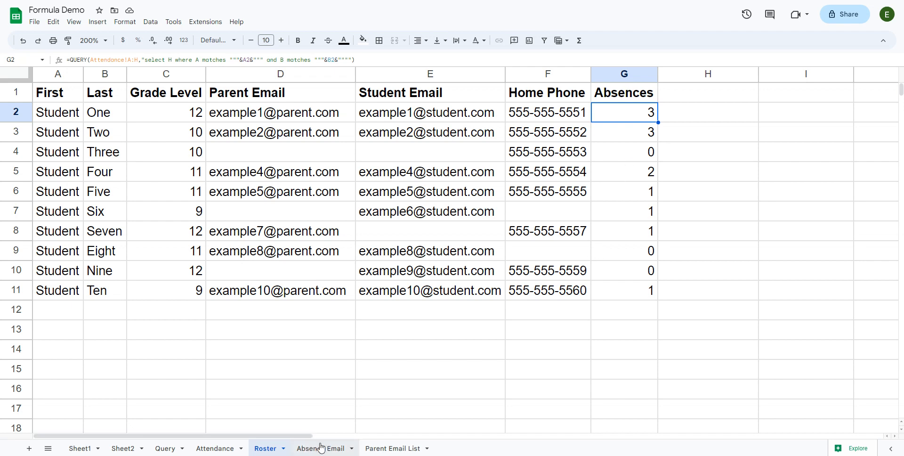
Step: Start a QUERY formula in A1 of the Absence Email sheet with Roster columns A:G as its data
key("ctrl+shift+Page_Down")
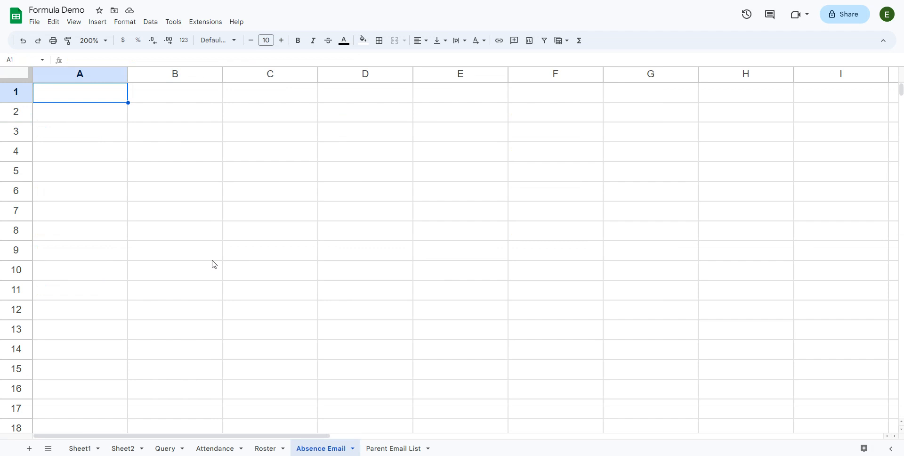
type("=QUER")
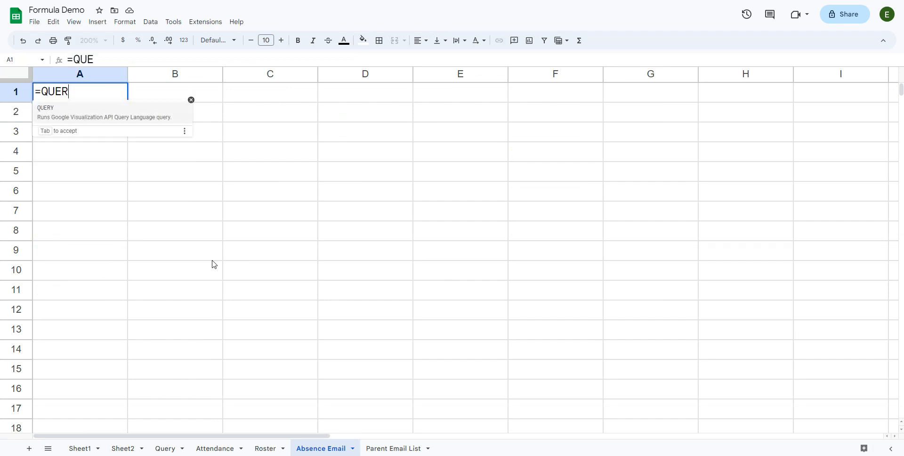
type("Y(")
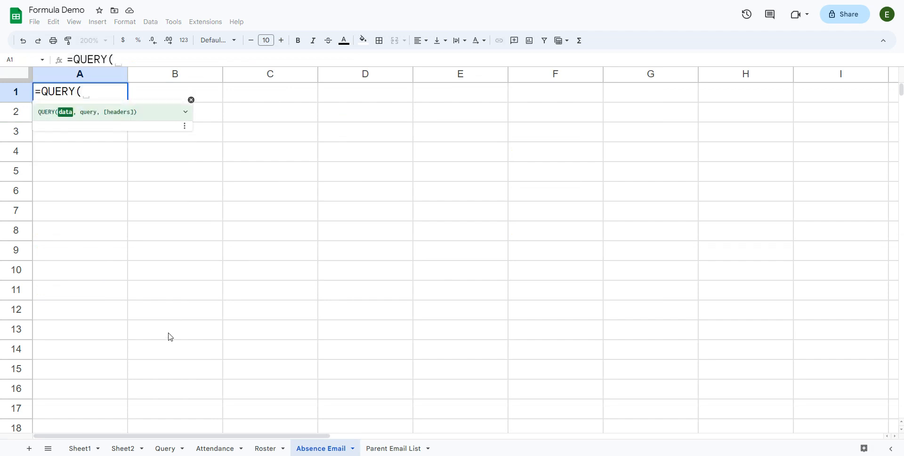
left_click(268, 448)
left_click_drag(612, 75, 68, 90)
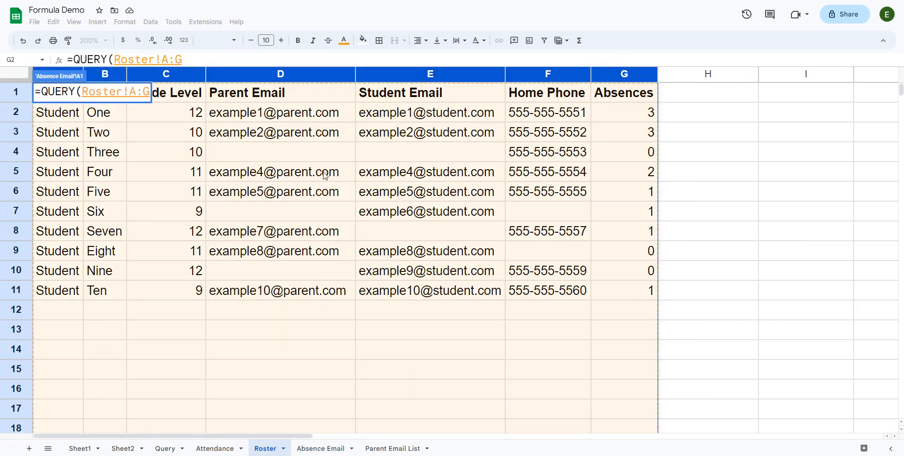
type(", ")
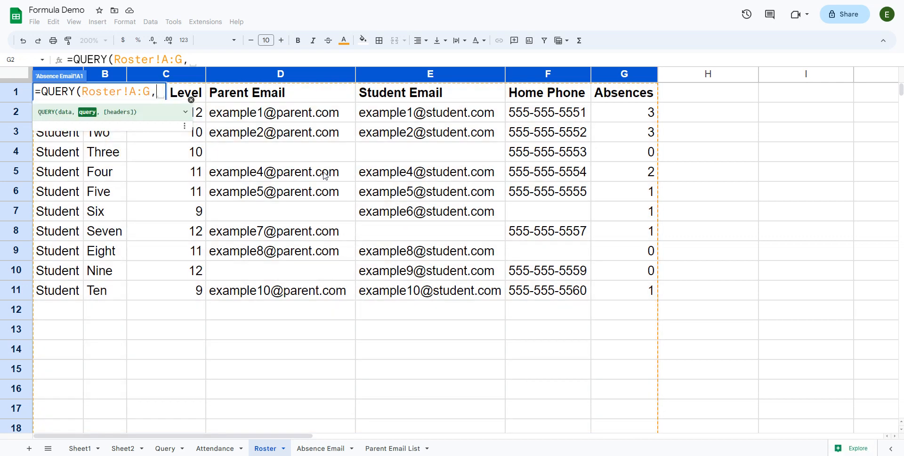
Step: Complete the formula with the query string "select D where G>1" and enter it
type("\"")
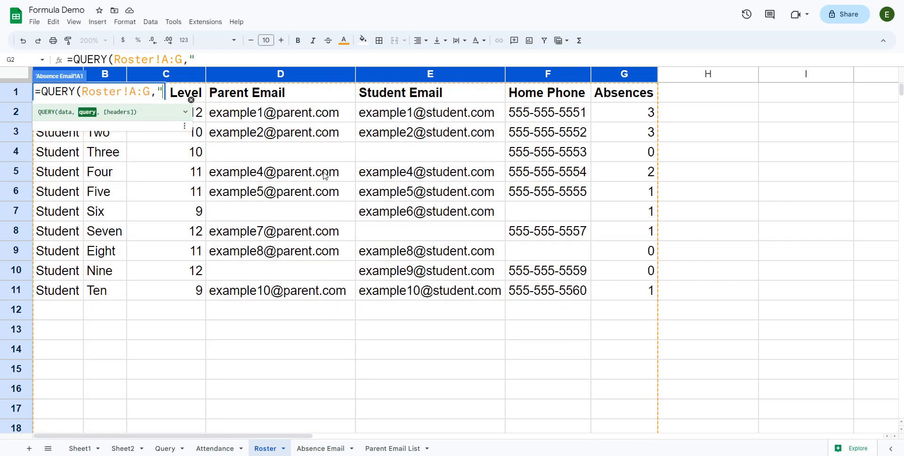
type("select")
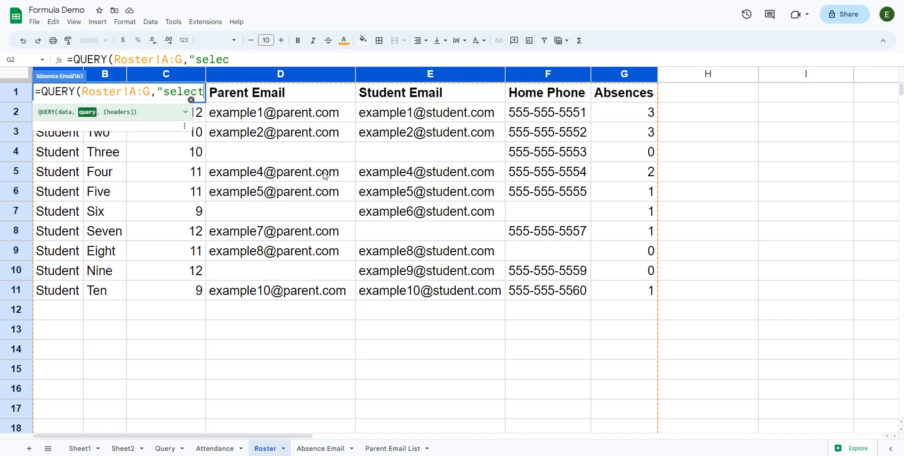
type(" D wher")
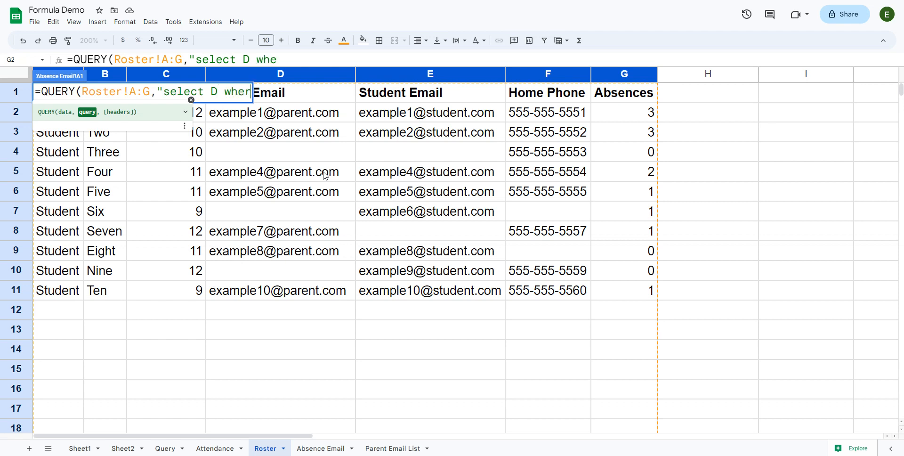
type("e G")
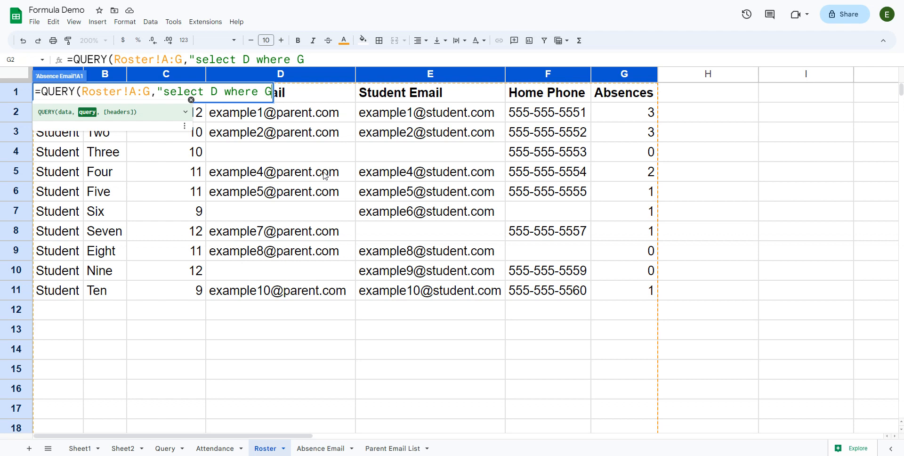
type(">1")
type("\"")
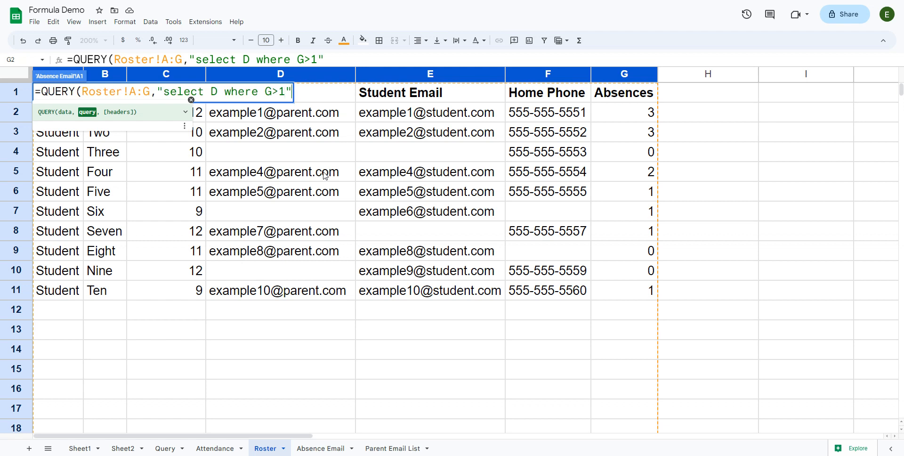
type(")")
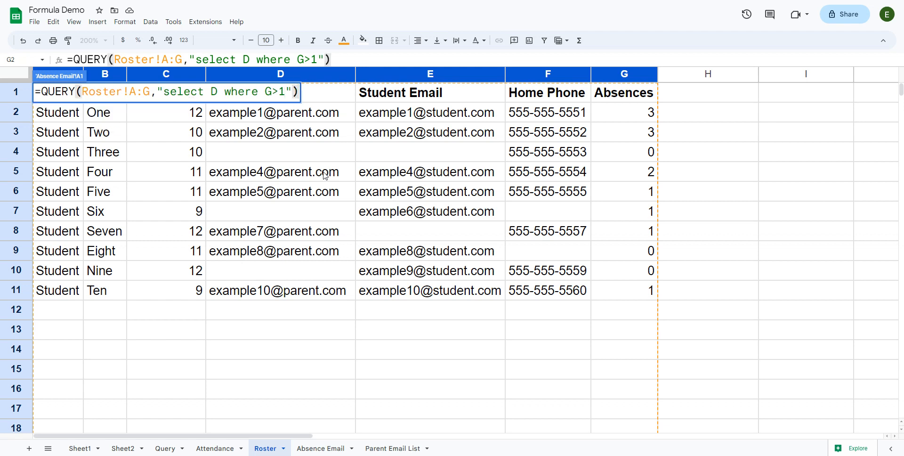
key("Return")
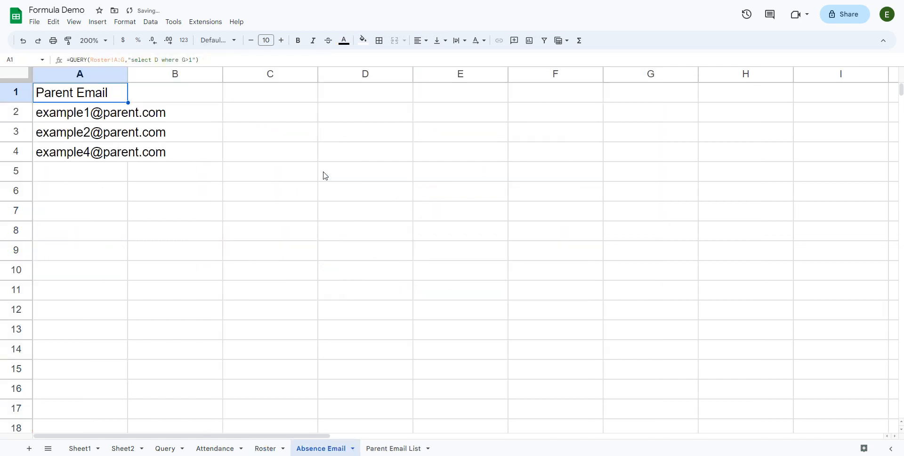
Step: Compare the parent emails in the Absence Email sheet with the Absences column of the Roster sheet
left_click(93, 121)
mouse_move(87, 121)
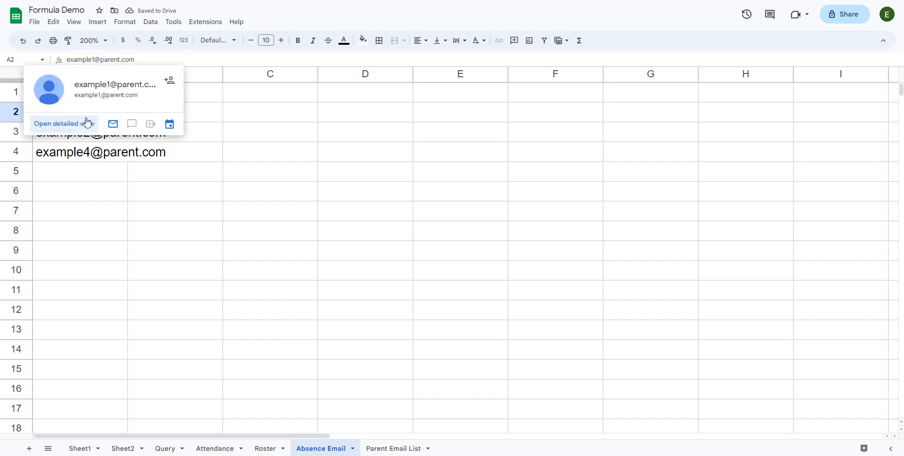
left_click(185, 180)
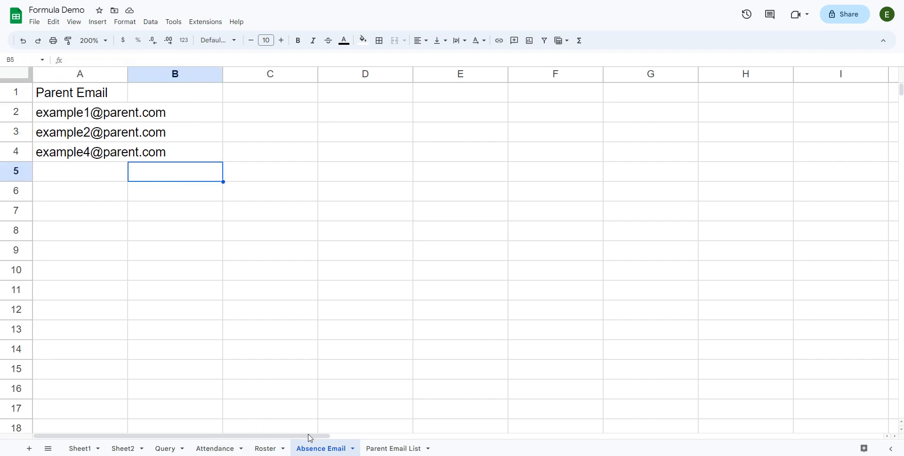
left_click(266, 448)
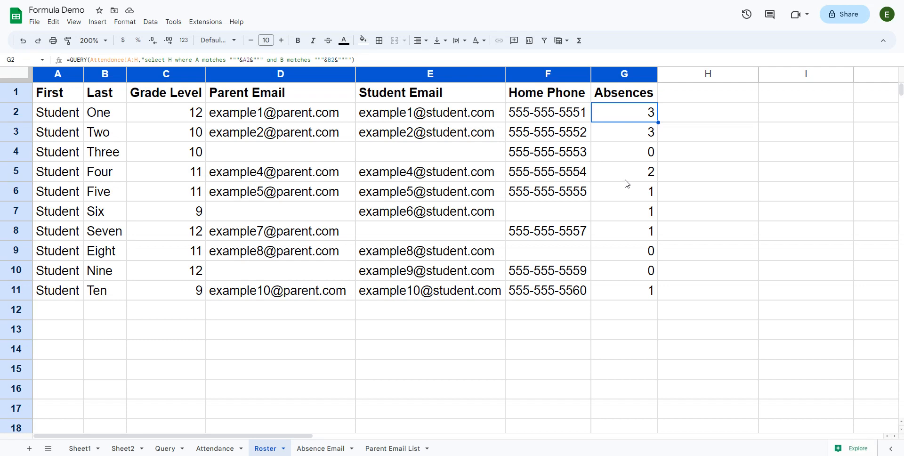
left_click(326, 448)
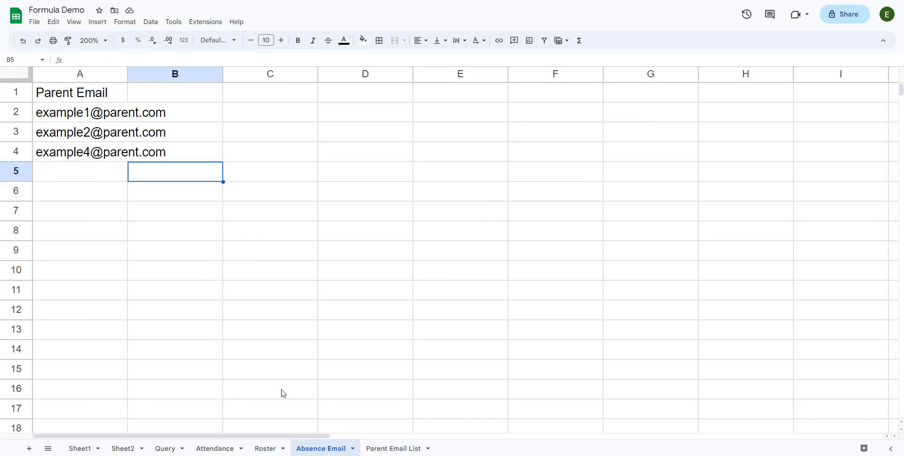
Step: Clear the 9/4 and 9/5 checkboxes in rows 6 and 9 of the Attendance sheet and check the Absence Email list
left_click(225, 448)
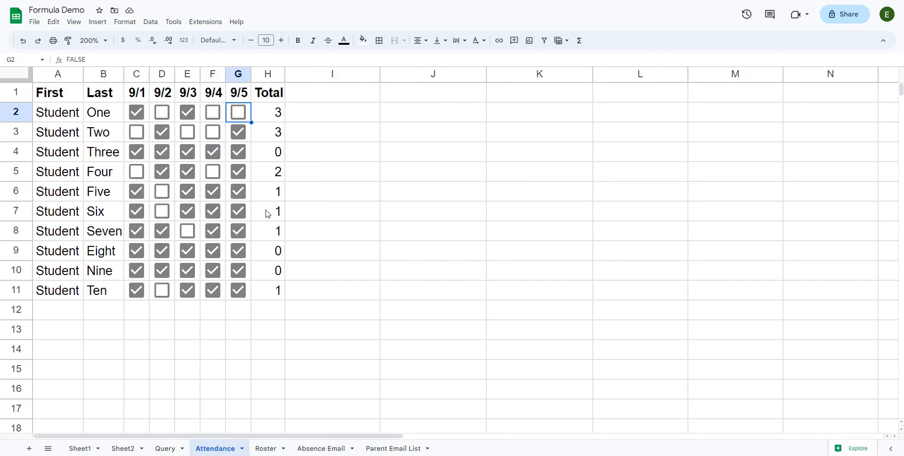
left_click(239, 195)
left_click(215, 195)
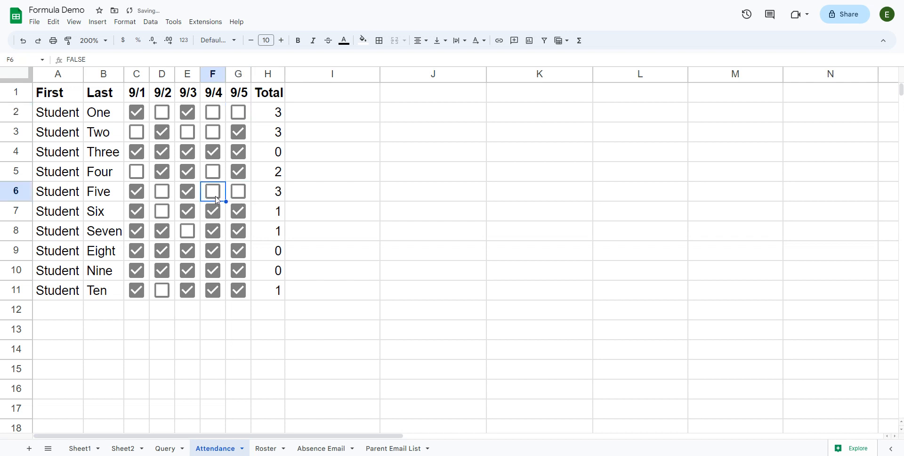
left_click(238, 254)
left_click(212, 253)
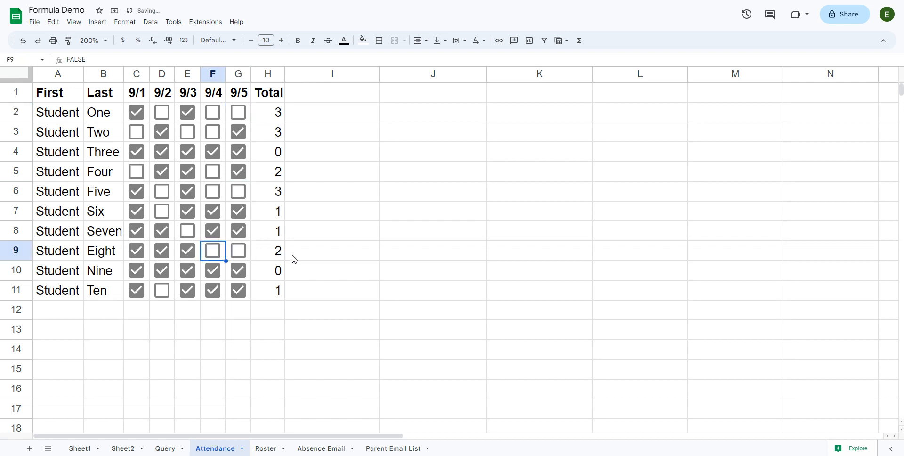
left_click(321, 448)
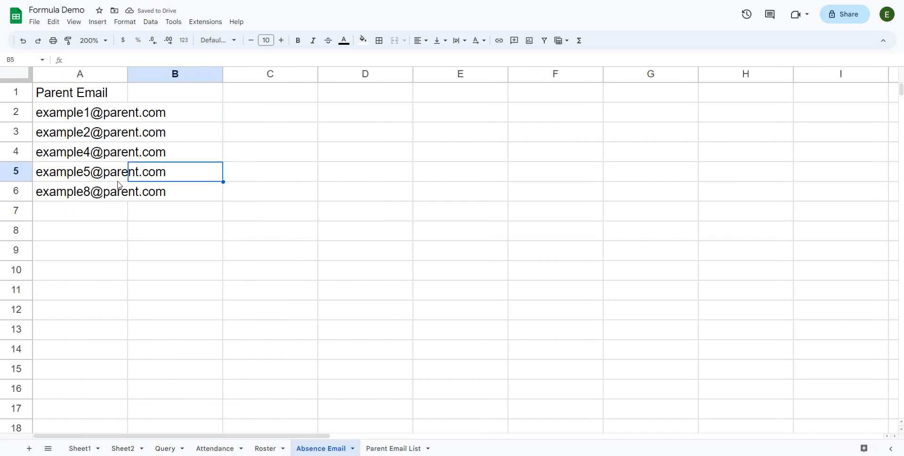